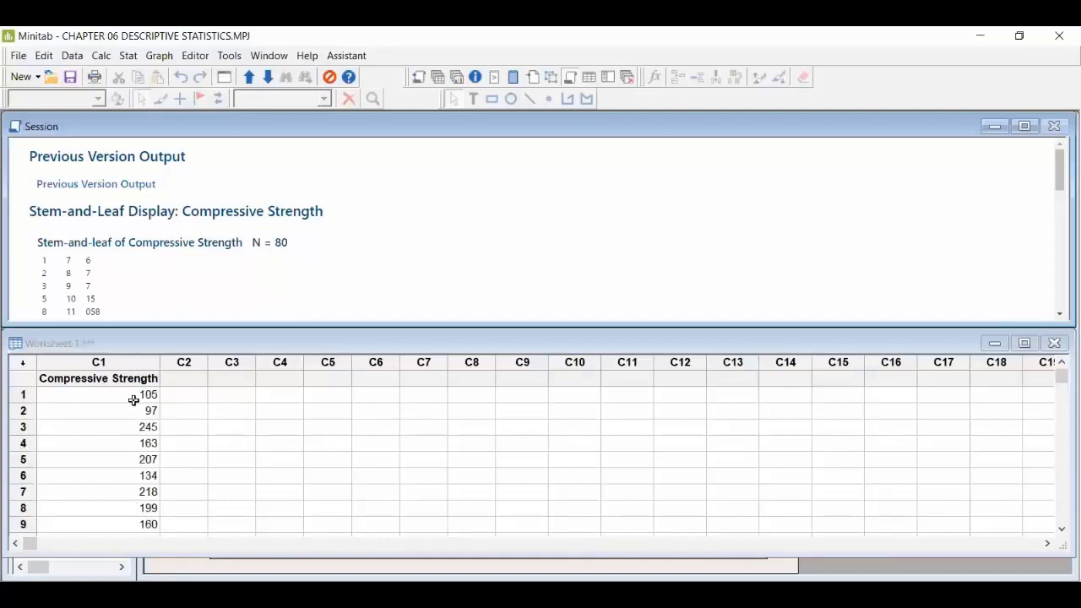
Enlarge the Worksheet 1 window downward so more rows of the Compressive Strength data fit.
{"action": "left_click", "coordinate": [132, 394]}
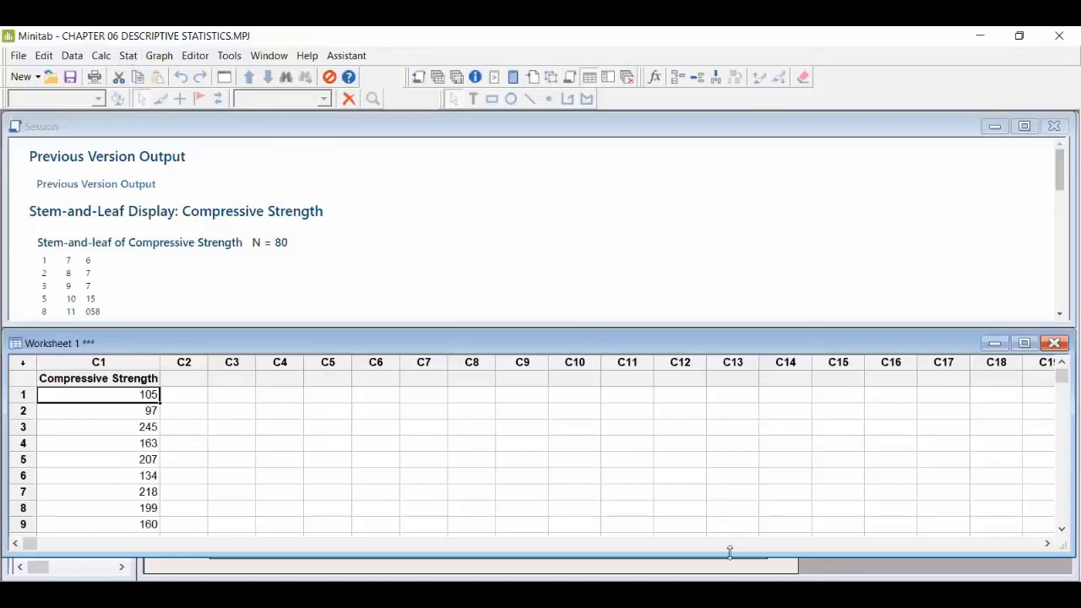
{"action": "left_click_drag", "start_coordinate": [729, 552], "coordinate": [730, 578]}
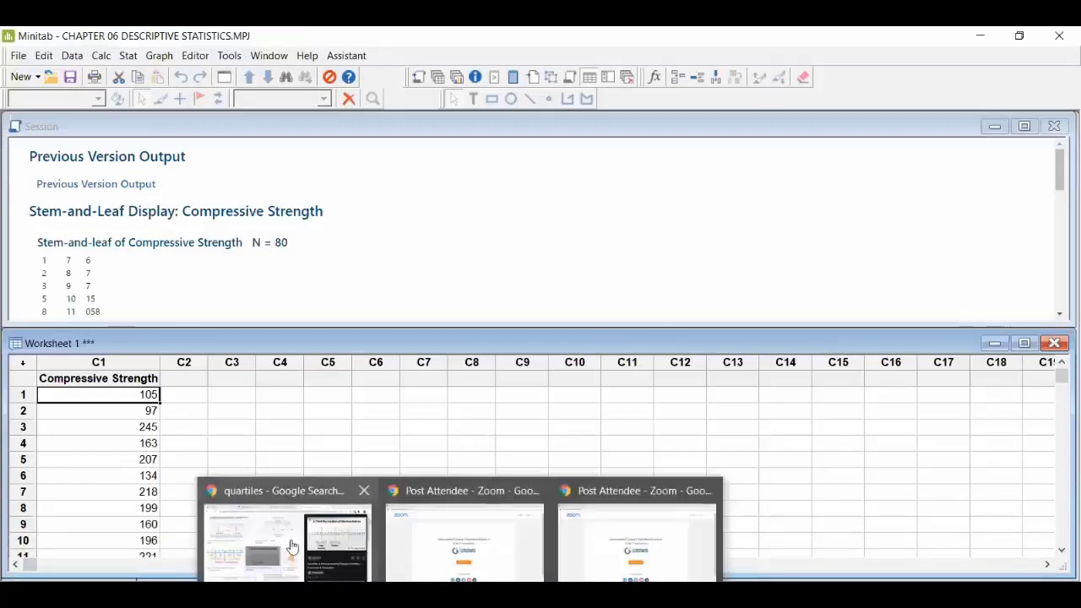
{"action": "left_click", "coordinate": [289, 549]}
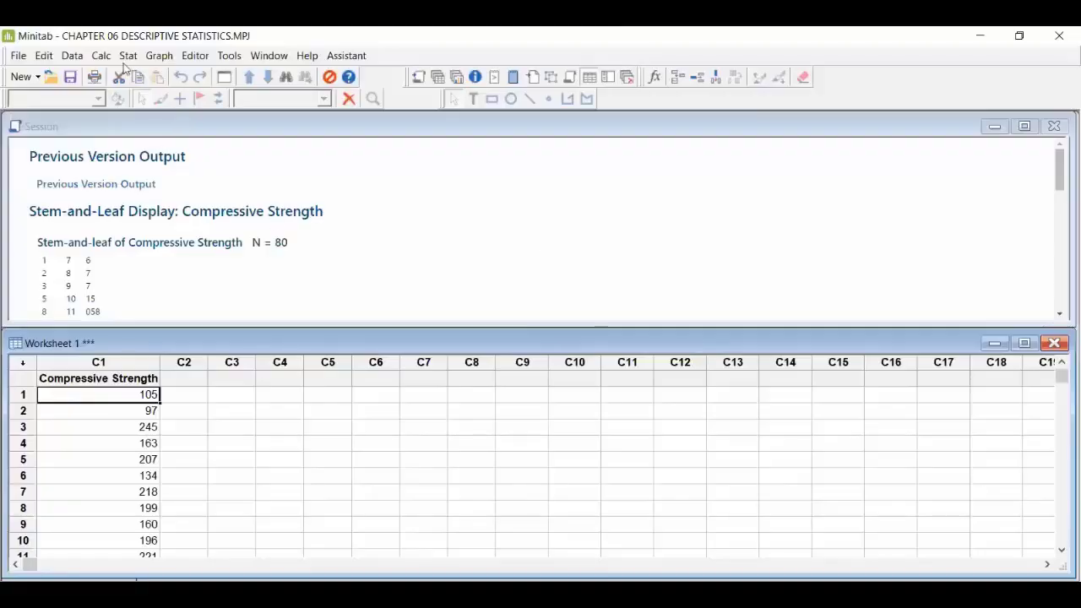
Start Display Descriptive Statistics with Compressive Strength as the variable and open its selection of statistics.
{"action": "left_click", "coordinate": [127, 56]}
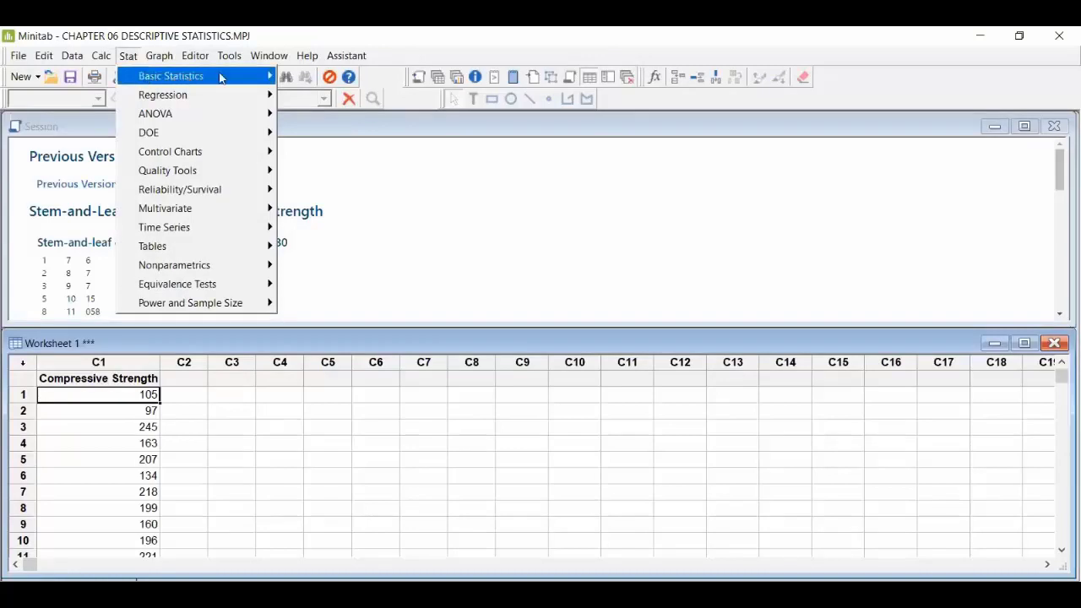
{"action": "mouse_move", "coordinate": [241, 77]}
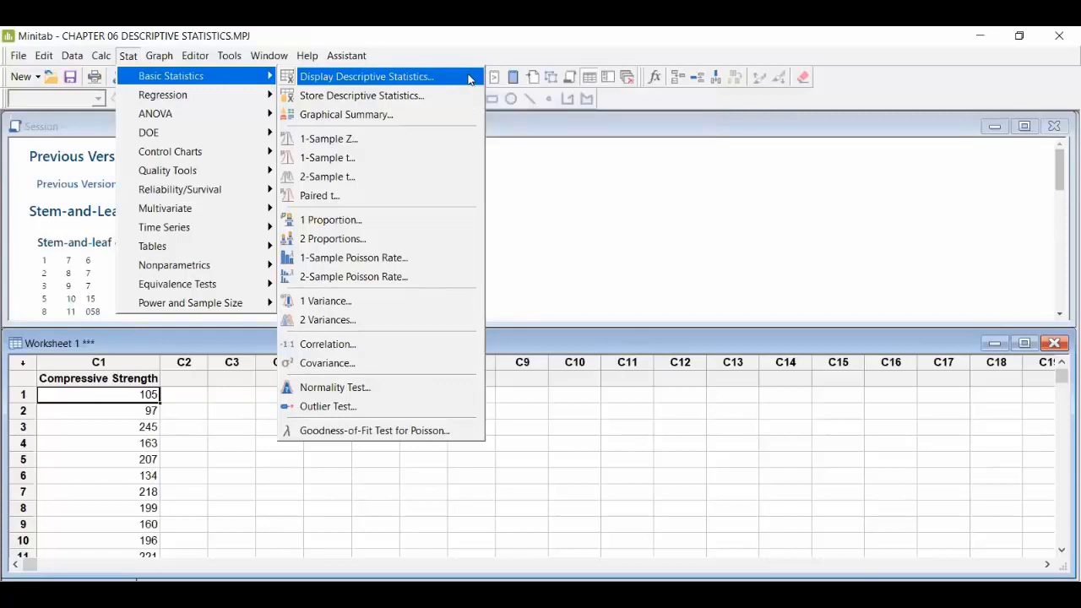
{"action": "left_click", "coordinate": [423, 81]}
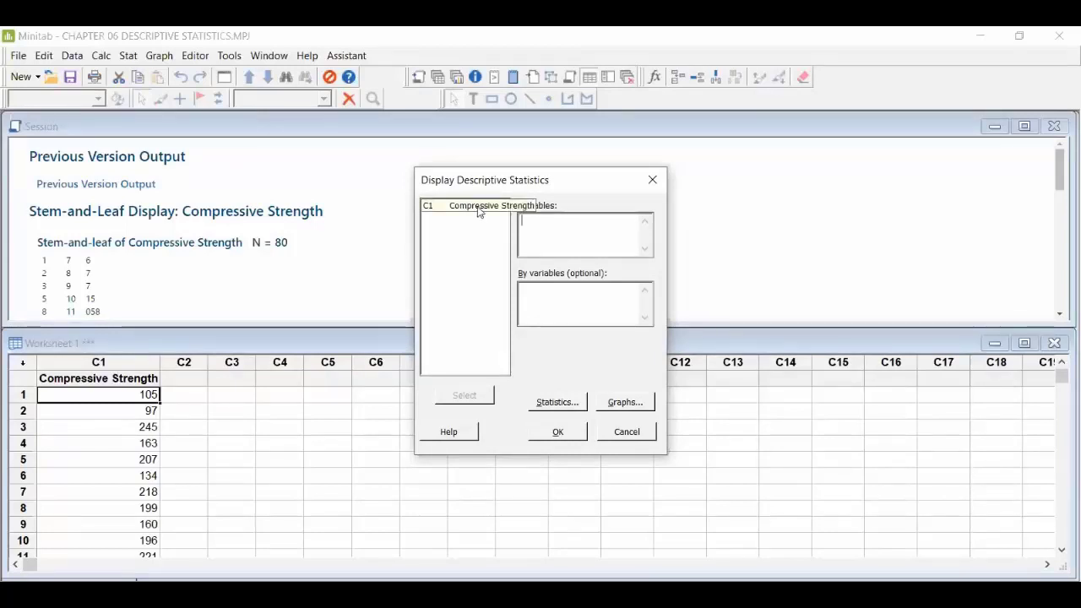
{"action": "double_click", "coordinate": [478, 209]}
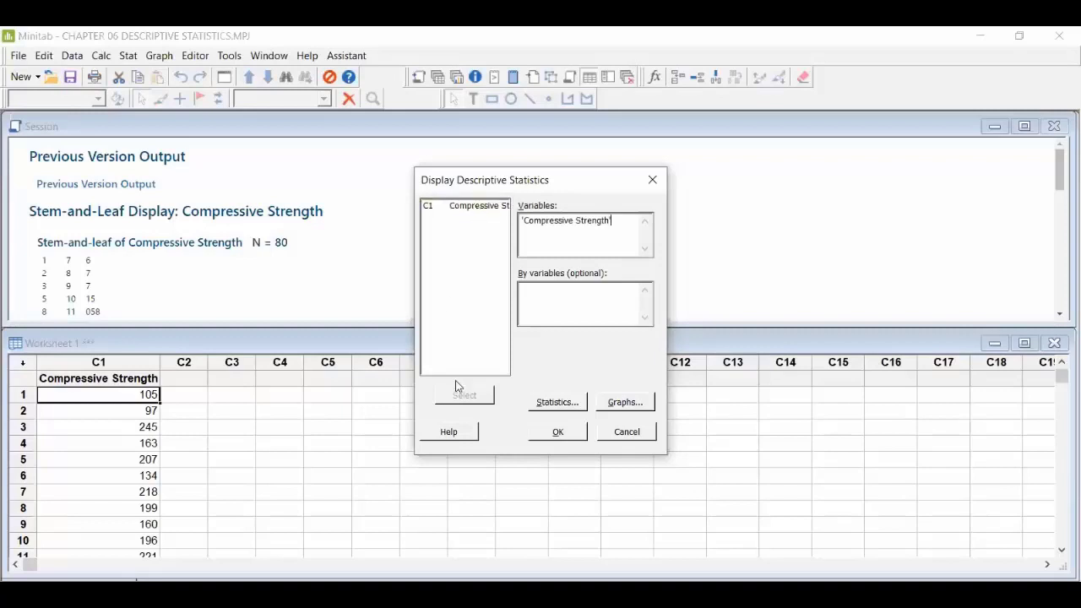
{"action": "left_click", "coordinate": [556, 402]}
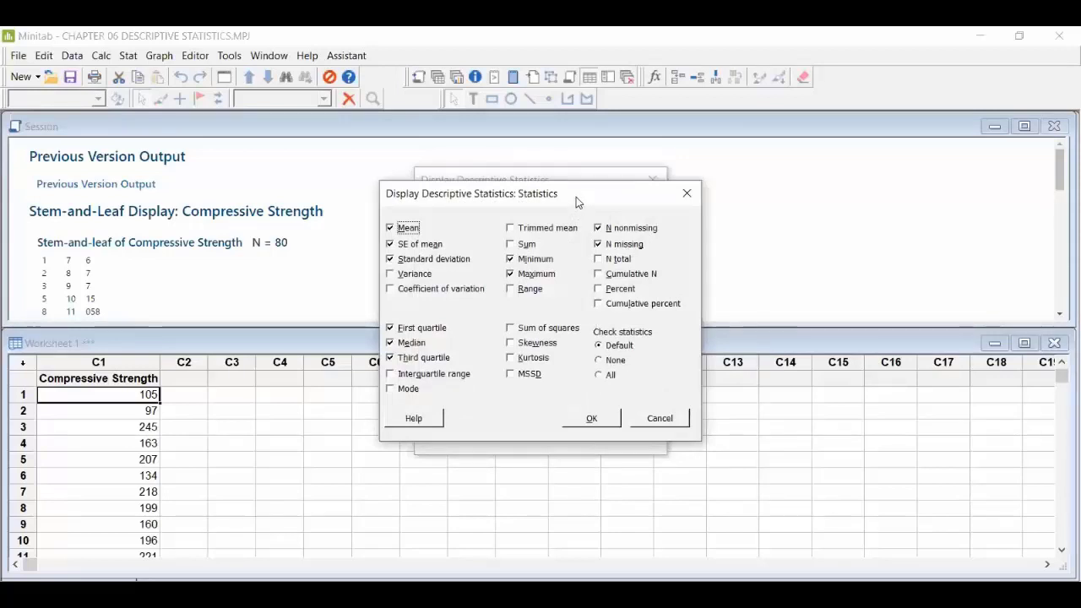
{"action": "left_click_drag", "start_coordinate": [576, 197], "coordinate": [668, 182]}
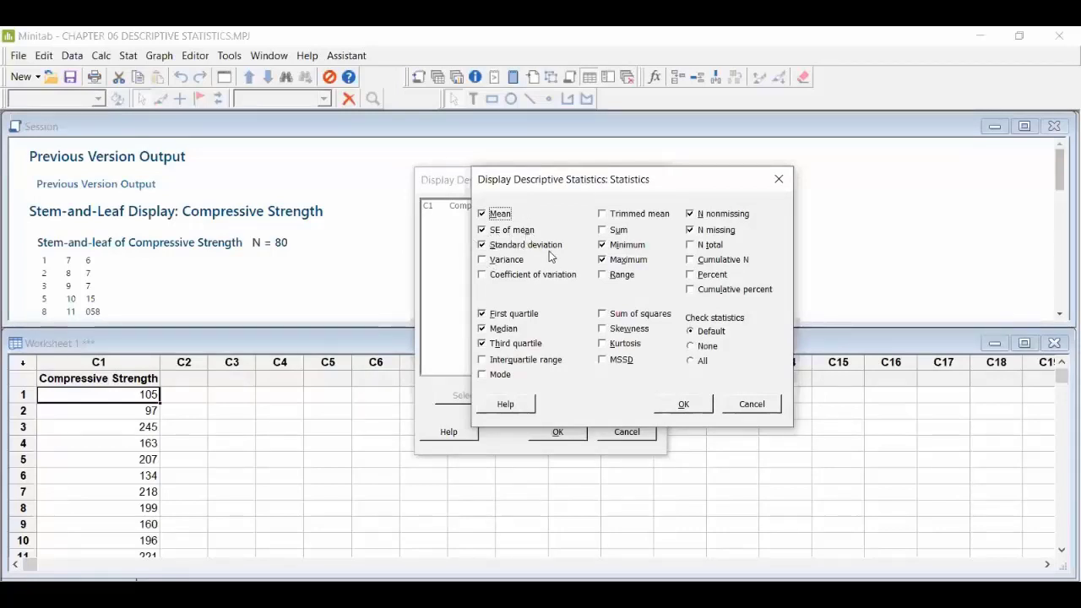
Include variance, sum, range, N total, cumulative N, interquartile range, mode, sum of squares and skewness in the statistics.
{"action": "left_click", "coordinate": [504, 263]}
{"action": "left_click", "coordinate": [617, 232]}
{"action": "left_click", "coordinate": [623, 277]}
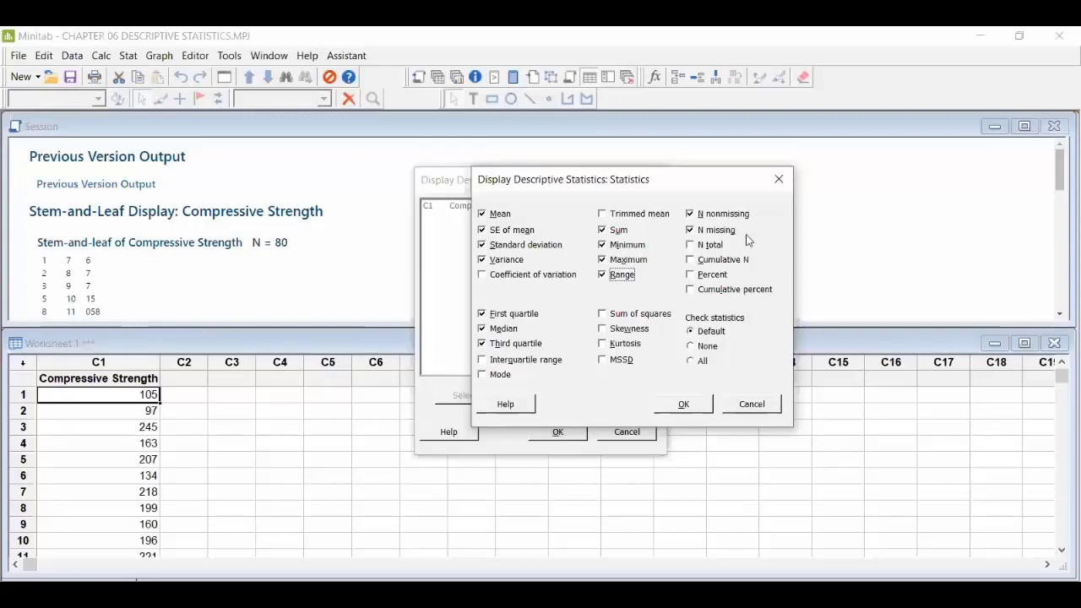
{"action": "left_click", "coordinate": [692, 245]}
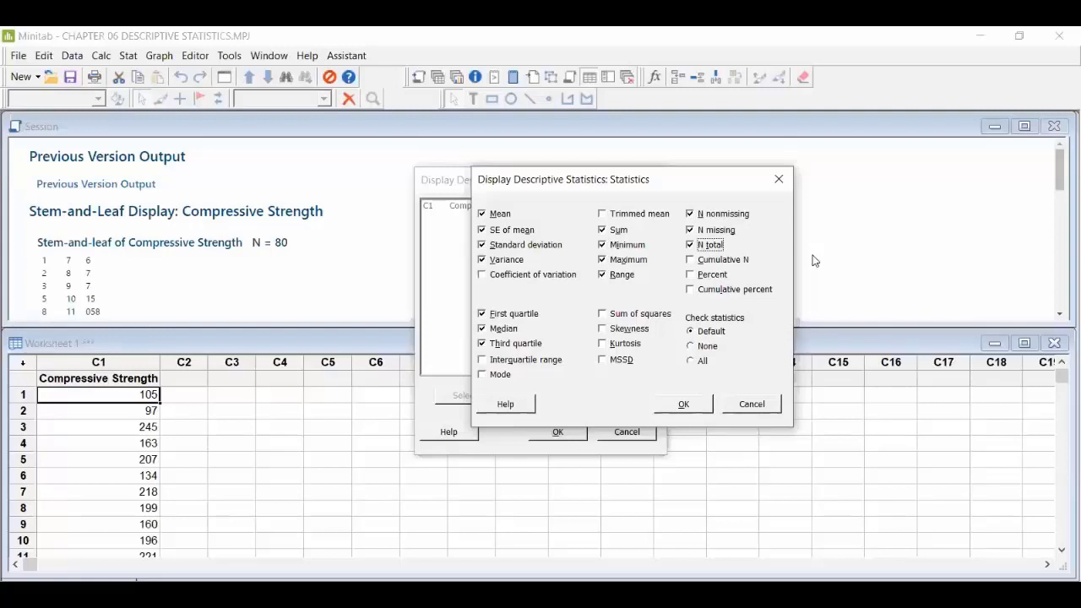
{"action": "left_click", "coordinate": [691, 260]}
{"action": "left_click", "coordinate": [483, 361]}
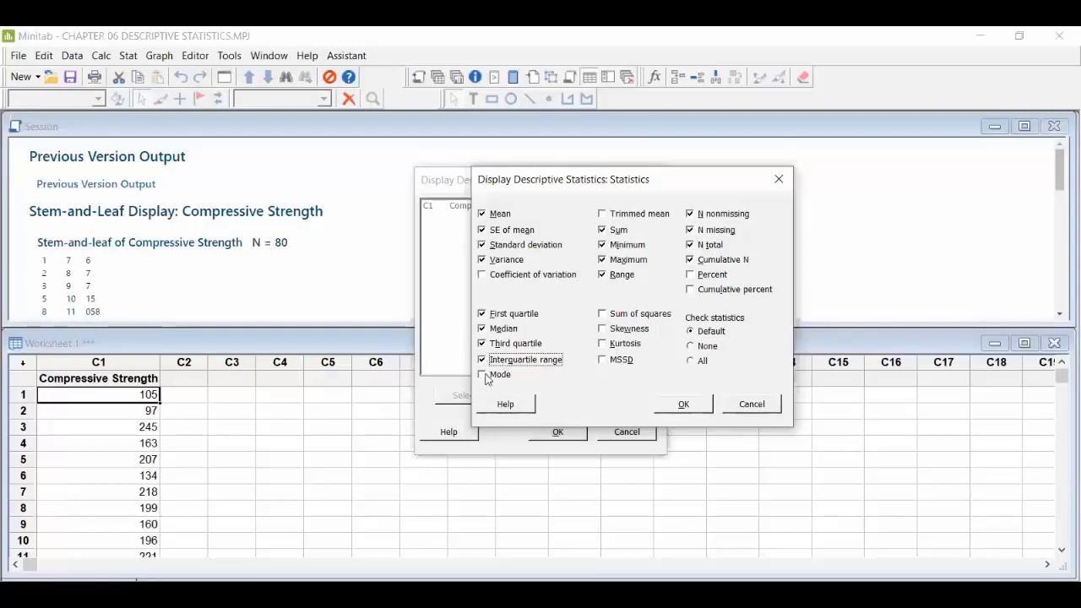
{"action": "left_click", "coordinate": [484, 375]}
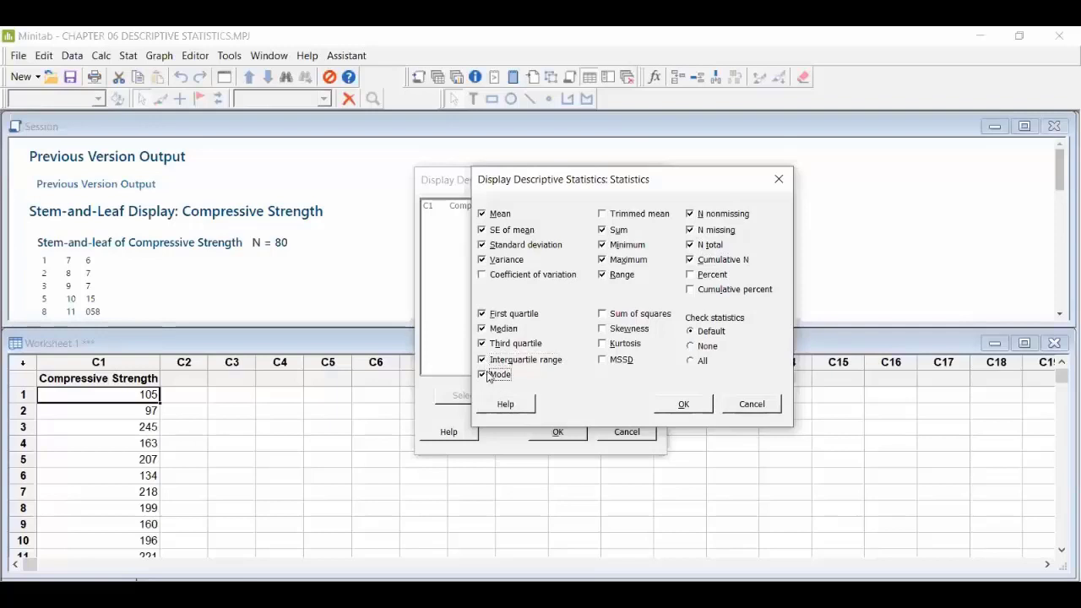
{"action": "left_click", "coordinate": [603, 315]}
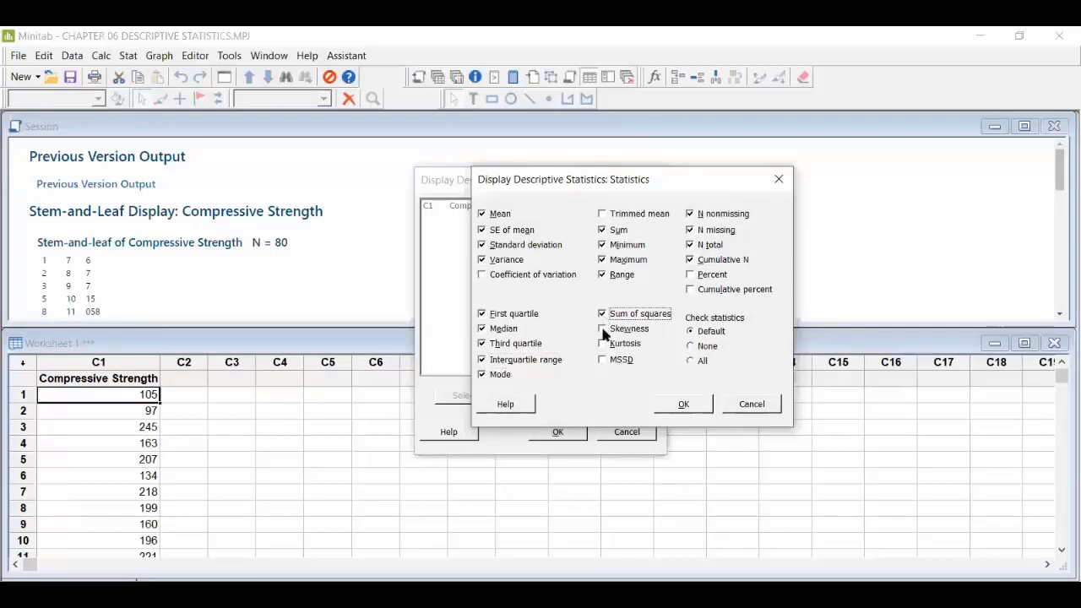
{"action": "left_click", "coordinate": [603, 329]}
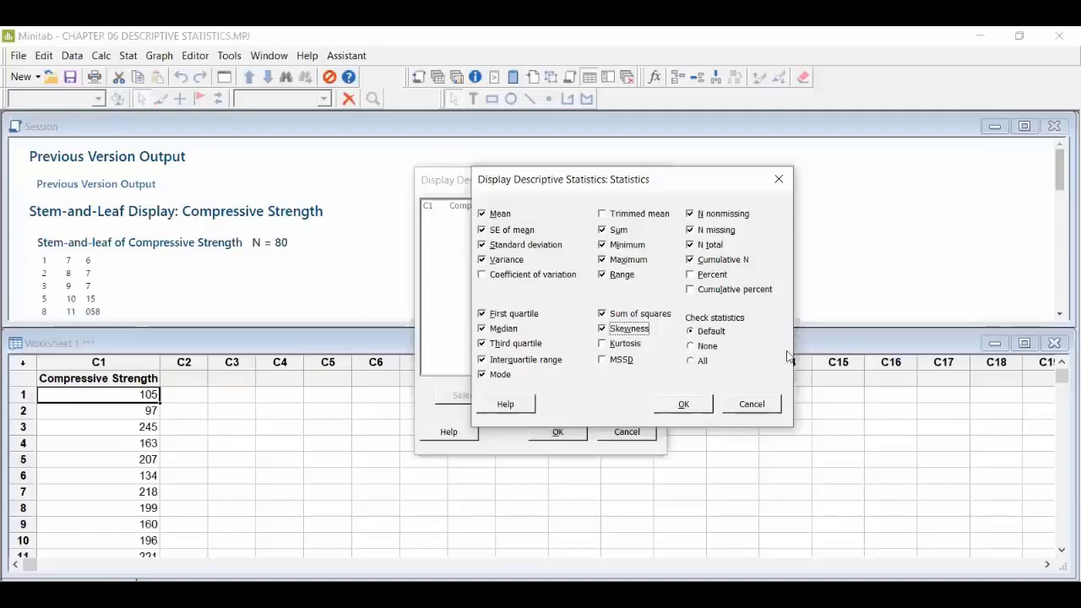
Try the None and All presets for the checked statistics, and return the selection to Default.
{"action": "left_click", "coordinate": [699, 347]}
{"action": "left_click", "coordinate": [702, 361]}
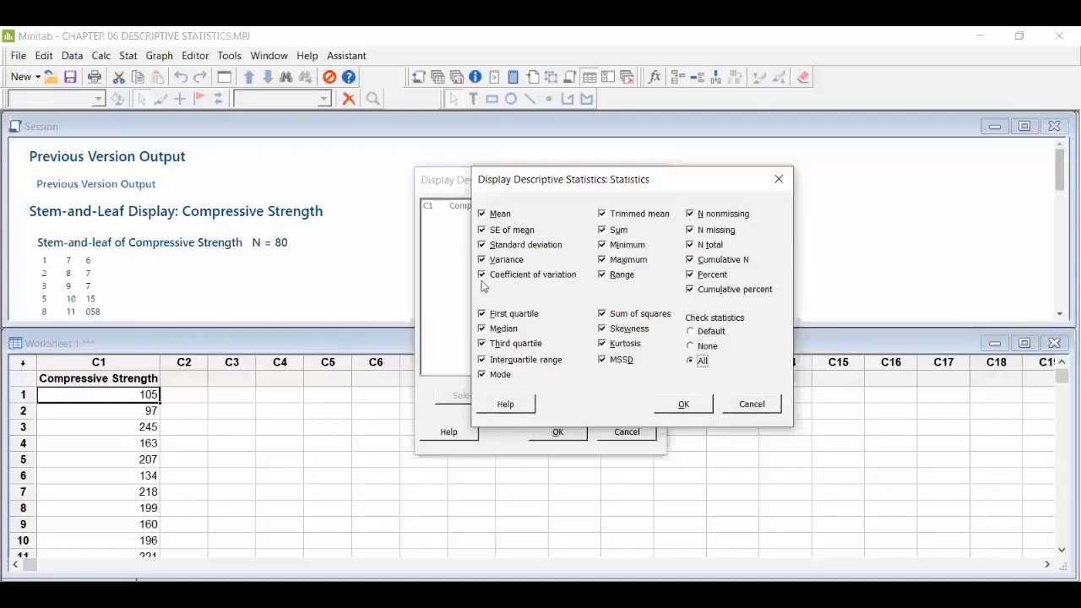
{"action": "left_click", "coordinate": [708, 332]}
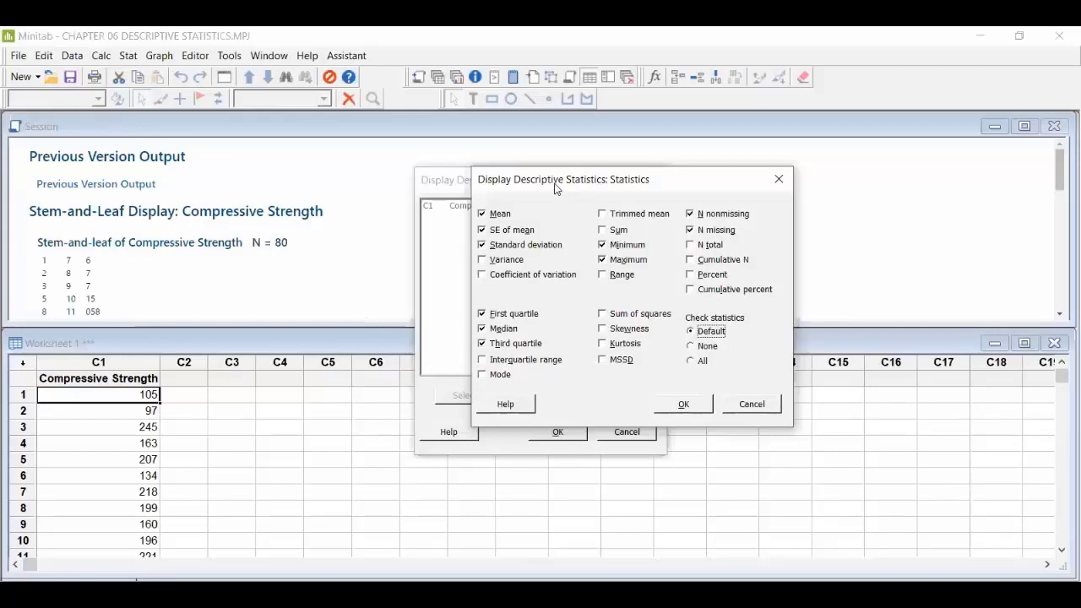
Add interquartile range, mode, N total, variance, sum and range to the default statistics and accept the selection.
{"action": "left_click_drag", "start_coordinate": [556, 185], "coordinate": [726, 163]}
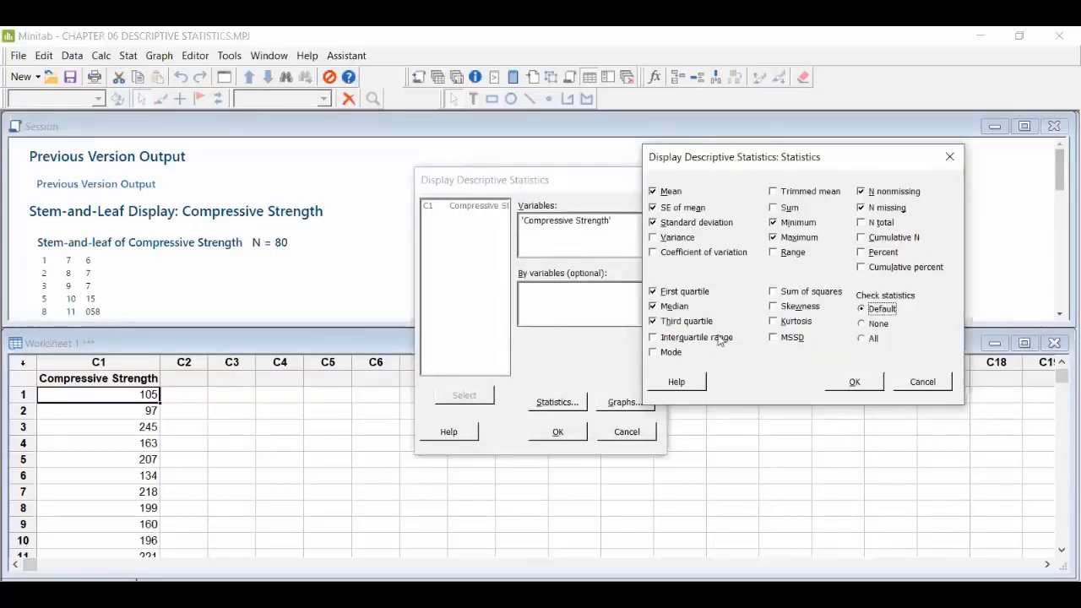
{"action": "left_click", "coordinate": [653, 338]}
{"action": "left_click", "coordinate": [653, 351]}
{"action": "left_click", "coordinate": [863, 224]}
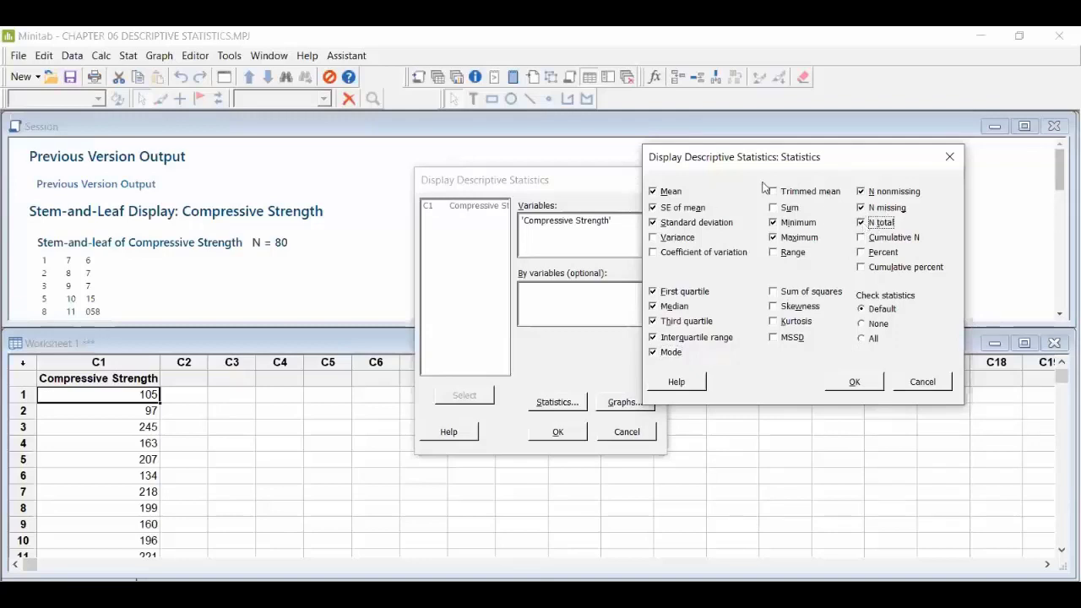
{"action": "left_click", "coordinate": [681, 242]}
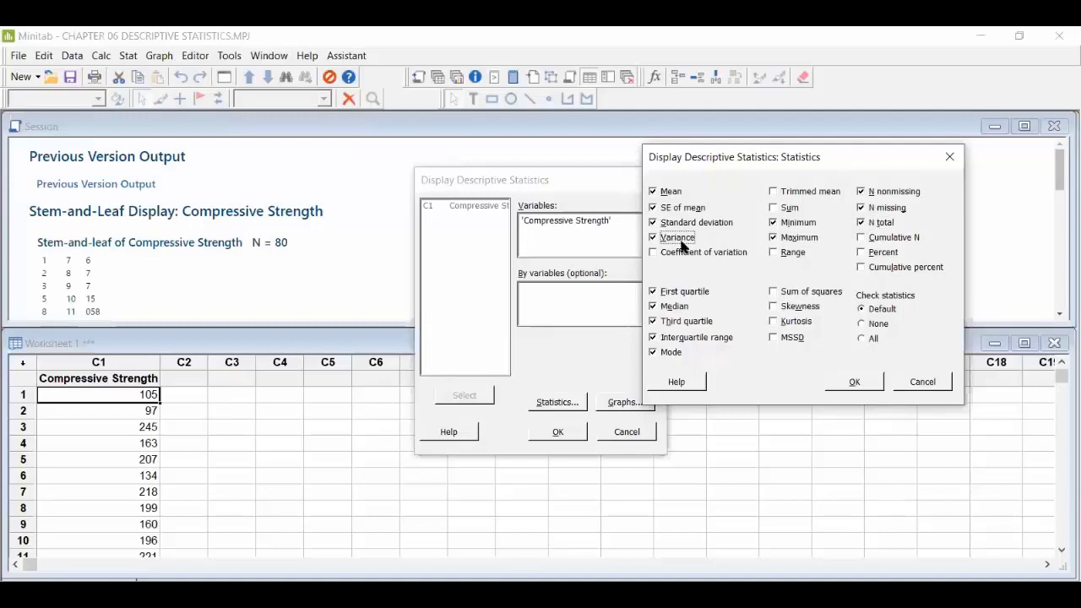
{"action": "left_click", "coordinate": [775, 209]}
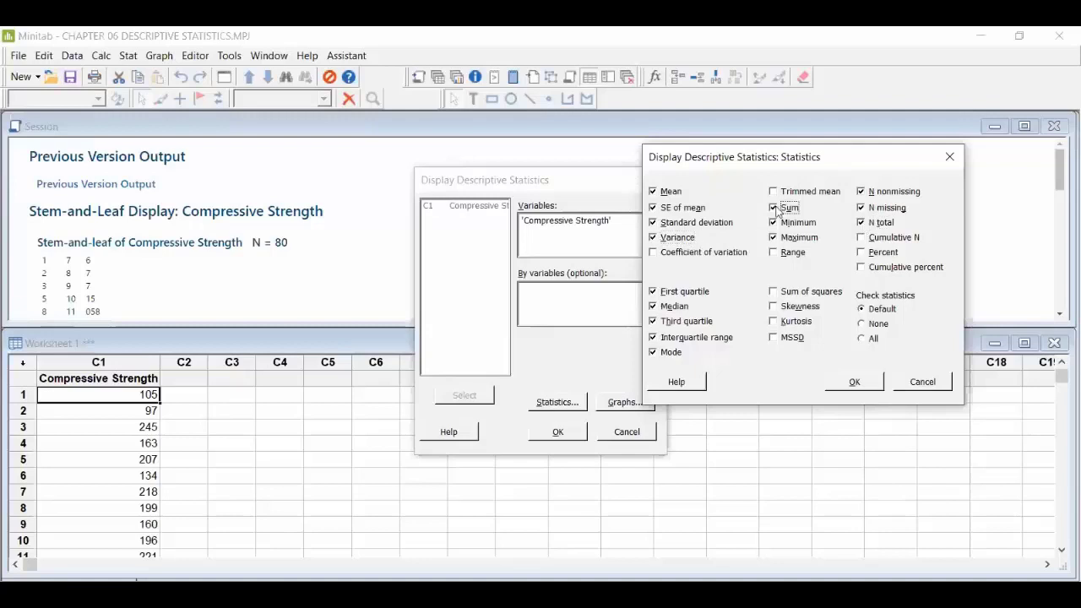
{"action": "left_click", "coordinate": [794, 260]}
{"action": "left_click", "coordinate": [872, 385]}
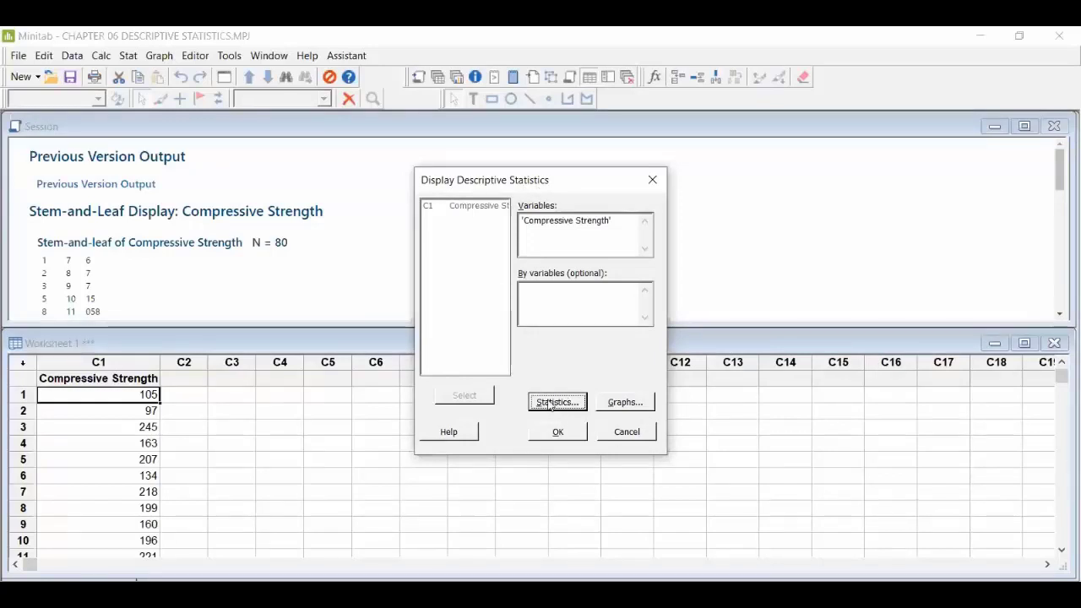
Include a histogram, a histogram with normal curve, an individual value plot and a boxplot of the data as graphs.
{"action": "left_click", "coordinate": [640, 407]}
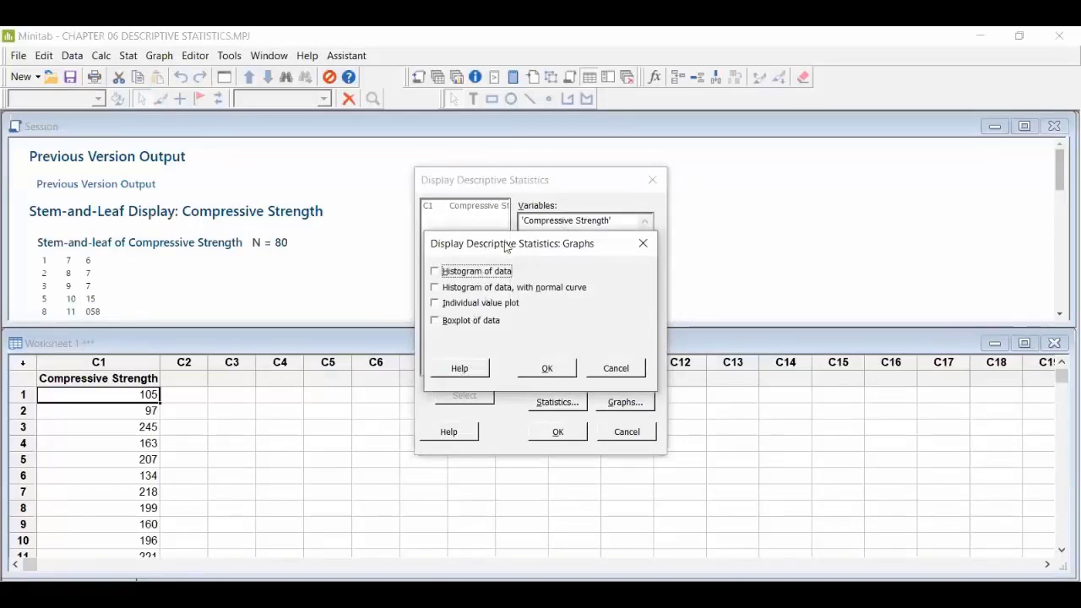
{"action": "left_click_drag", "start_coordinate": [505, 246], "coordinate": [645, 165]}
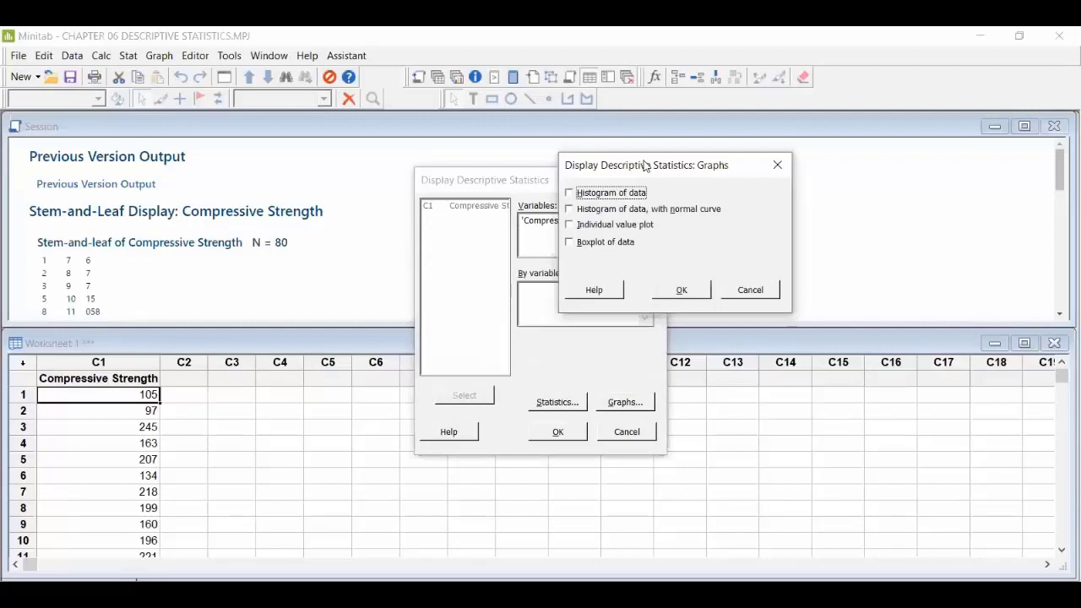
{"action": "left_click", "coordinate": [570, 194]}
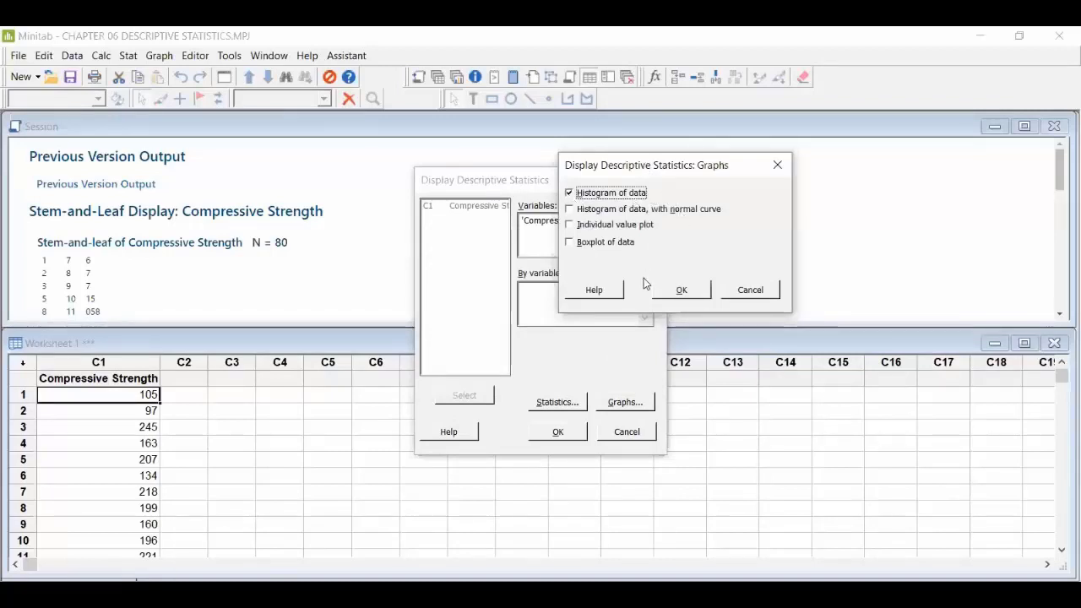
{"action": "left_click", "coordinate": [570, 210]}
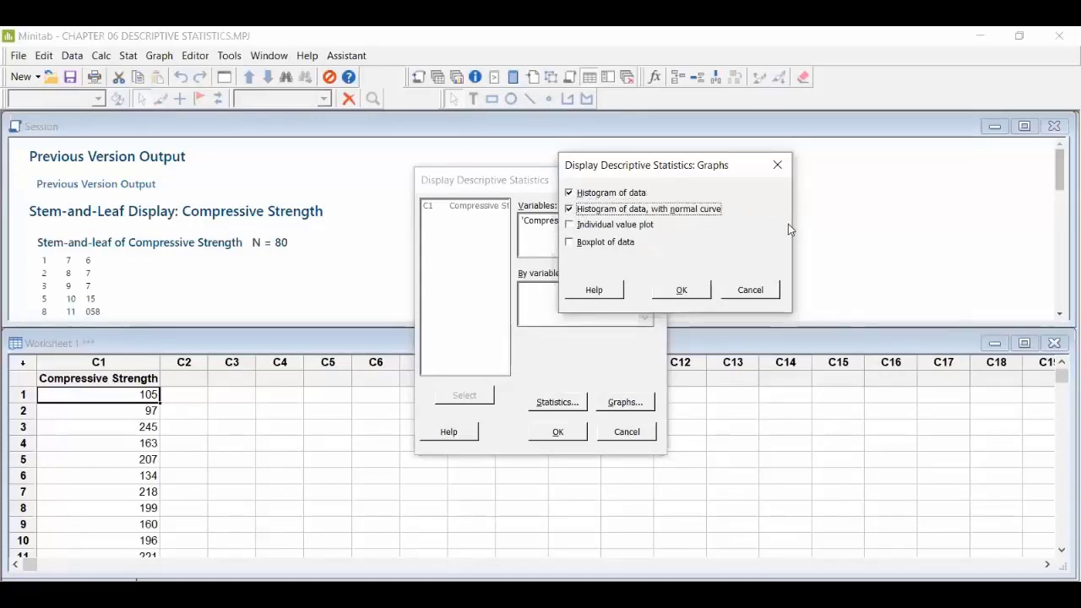
{"action": "left_click", "coordinate": [569, 226]}
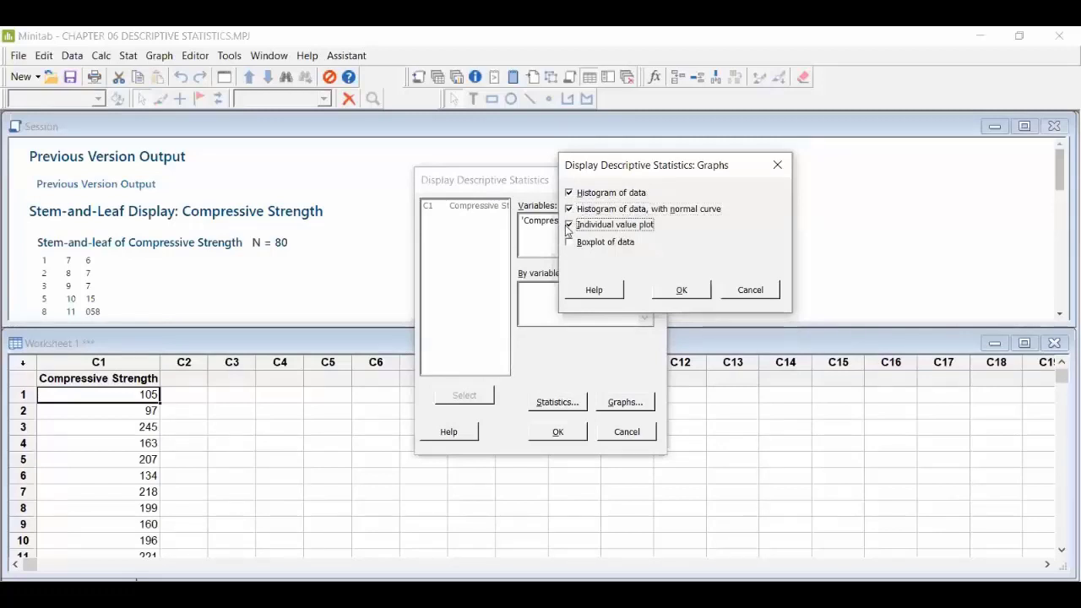
{"action": "left_click", "coordinate": [570, 245]}
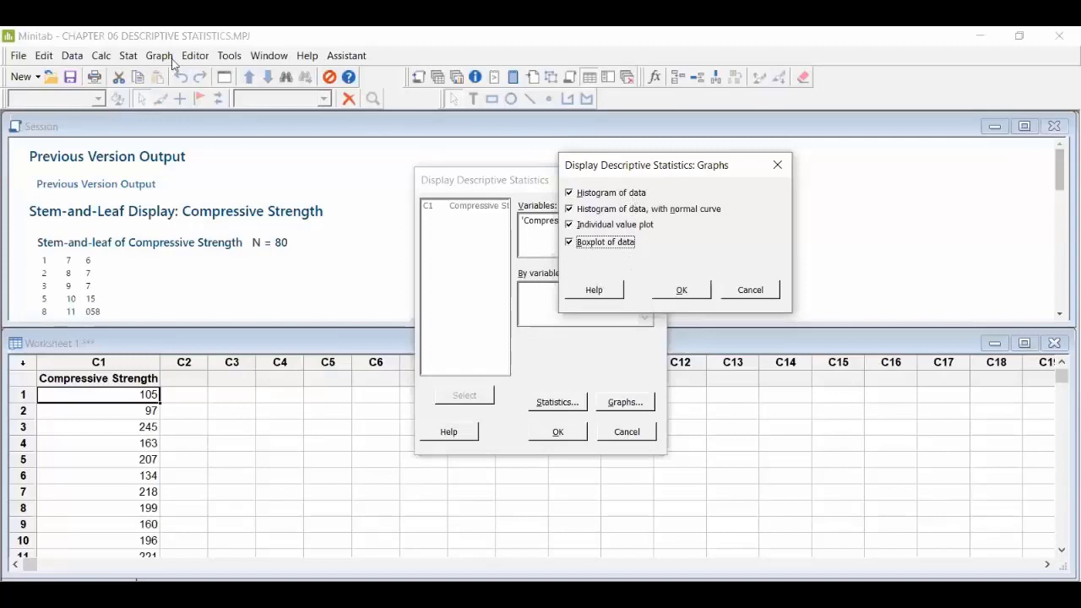
{"action": "left_click", "coordinate": [696, 292]}
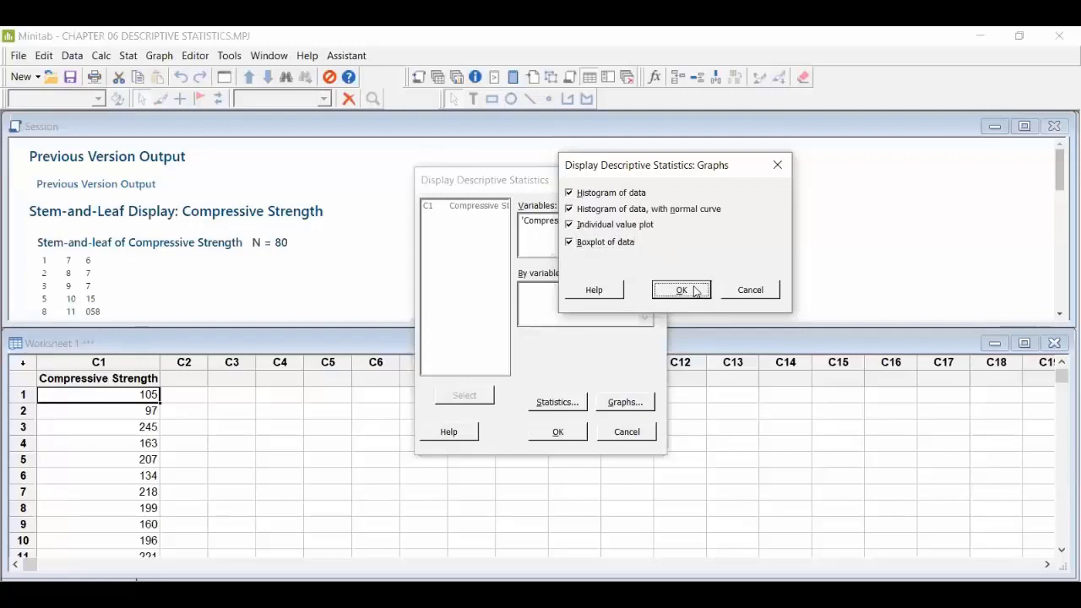
Review the chosen statistics and graph options for the Compressive Strength analysis without changing them.
{"action": "left_click", "coordinate": [574, 404]}
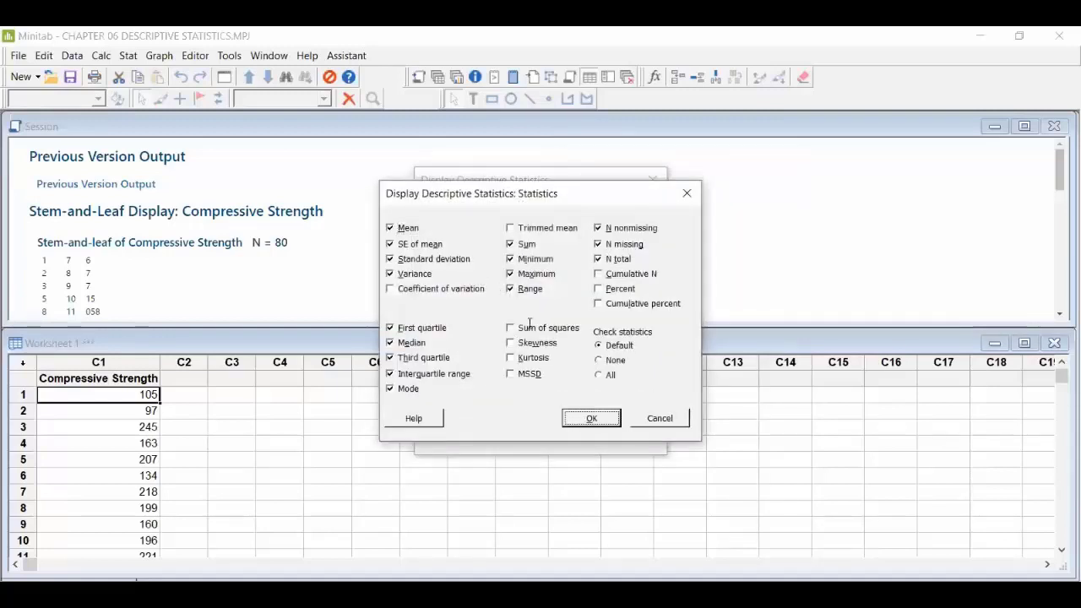
{"action": "key", "text": "Return"}
{"action": "left_click", "coordinate": [625, 402]}
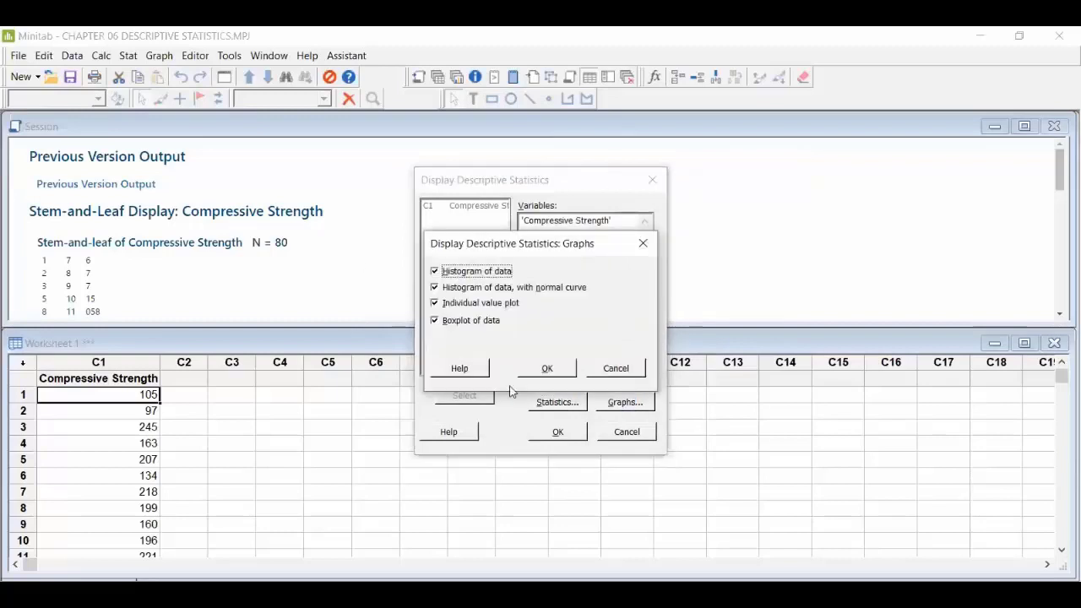
{"action": "left_click", "coordinate": [562, 372]}
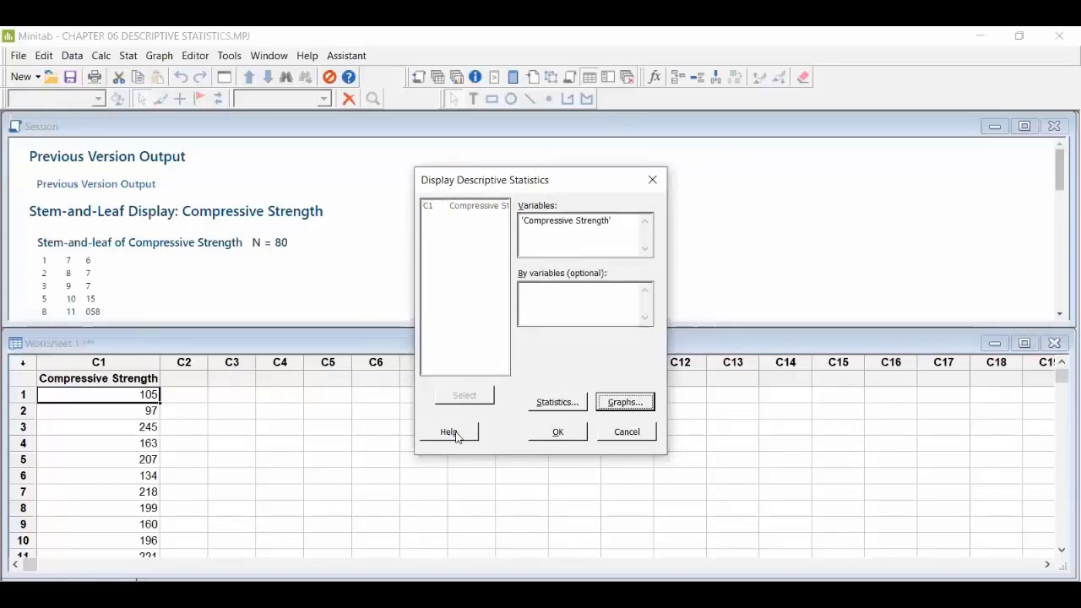
{"action": "left_click", "coordinate": [545, 404]}
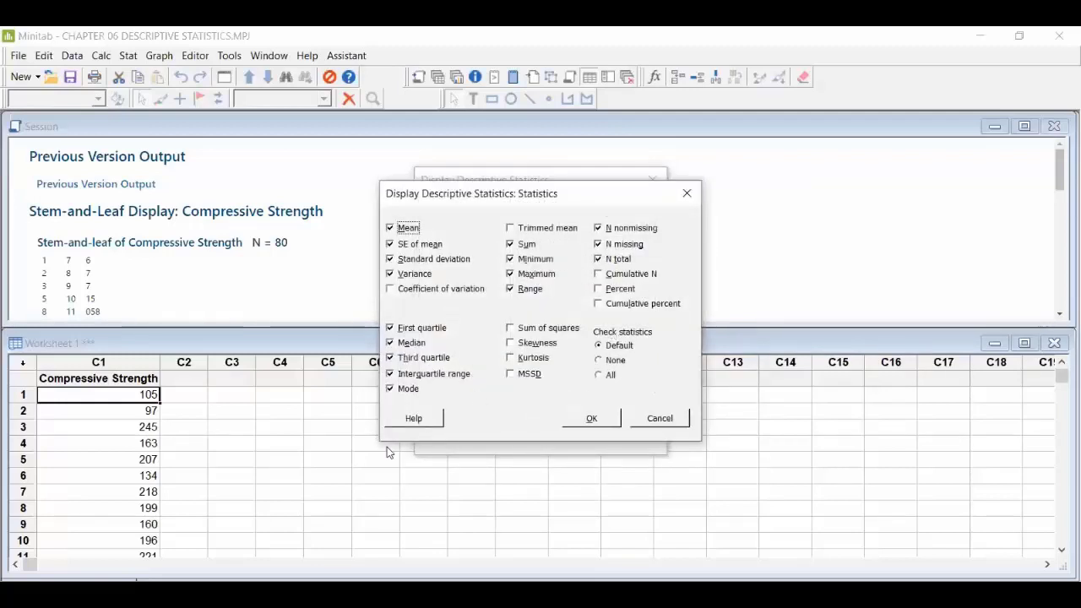
{"action": "left_click", "coordinate": [669, 421]}
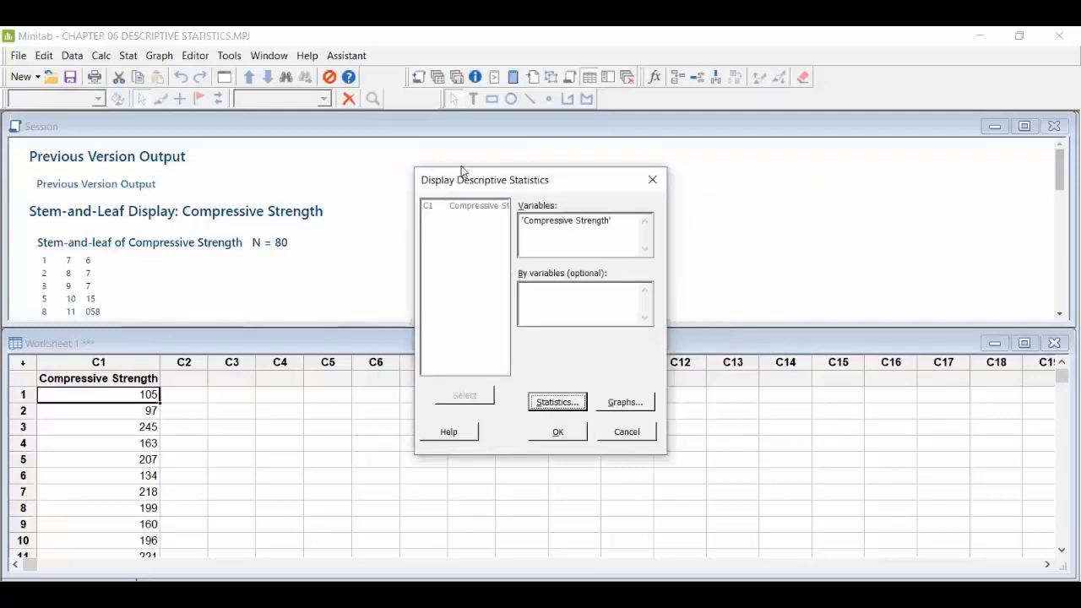
{"action": "left_click", "coordinate": [644, 403]}
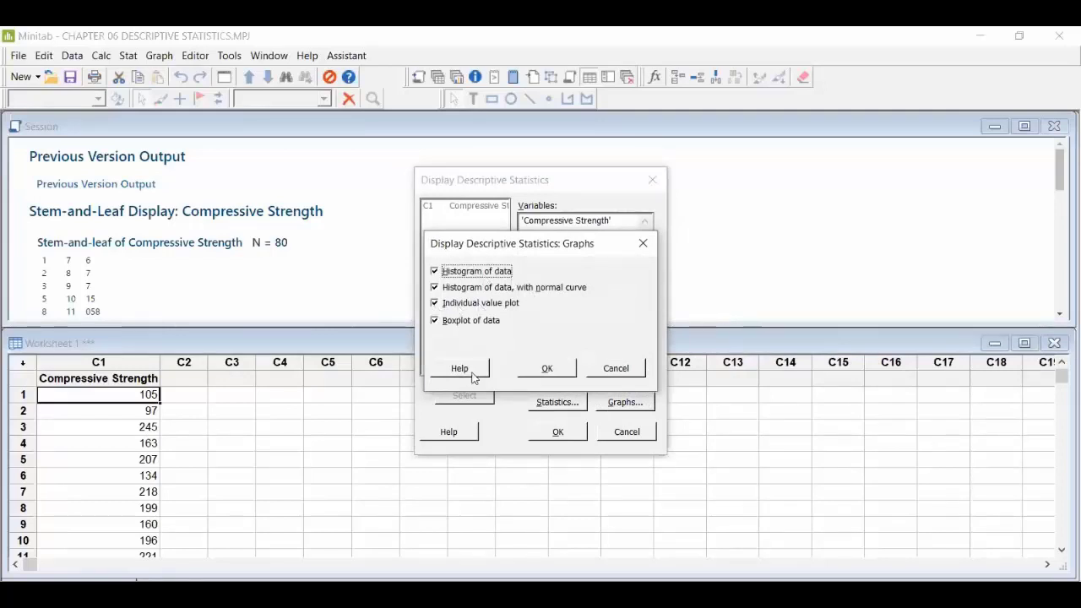
{"action": "left_click", "coordinate": [618, 368]}
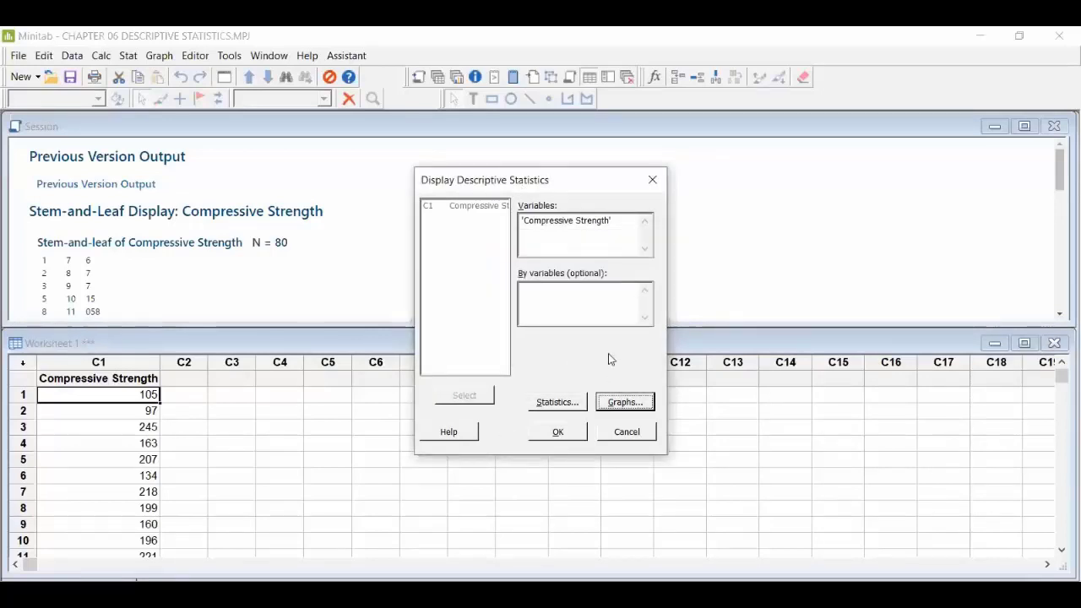
Generate the Compressive Strength statistics and graphs, and move the boxplot fully into view to inspect its quartile details.
{"action": "left_click", "coordinate": [566, 435]}
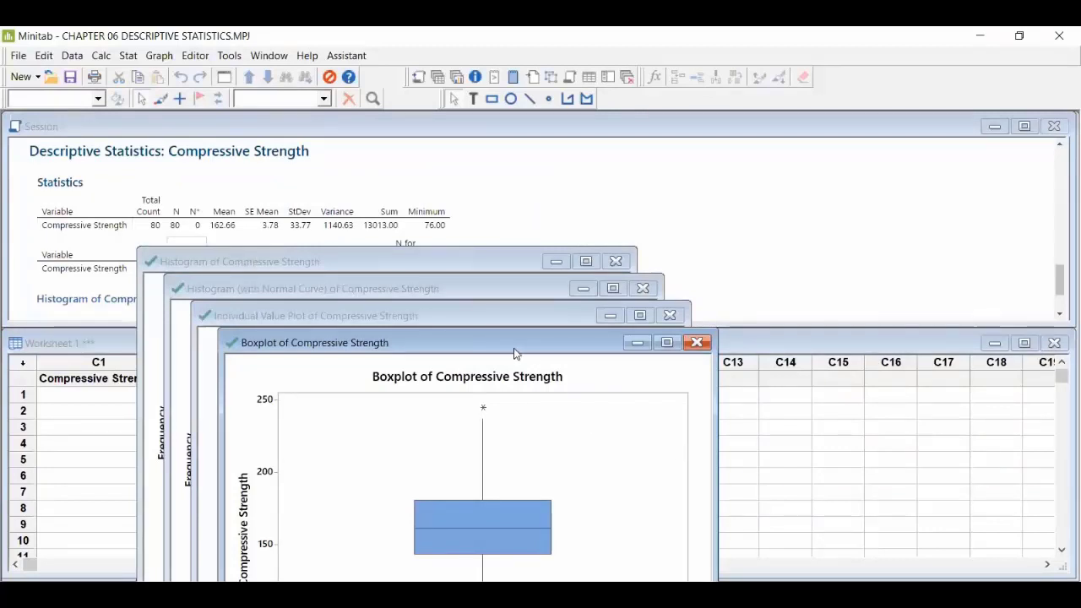
{"action": "left_click_drag", "start_coordinate": [514, 353], "coordinate": [544, 161]}
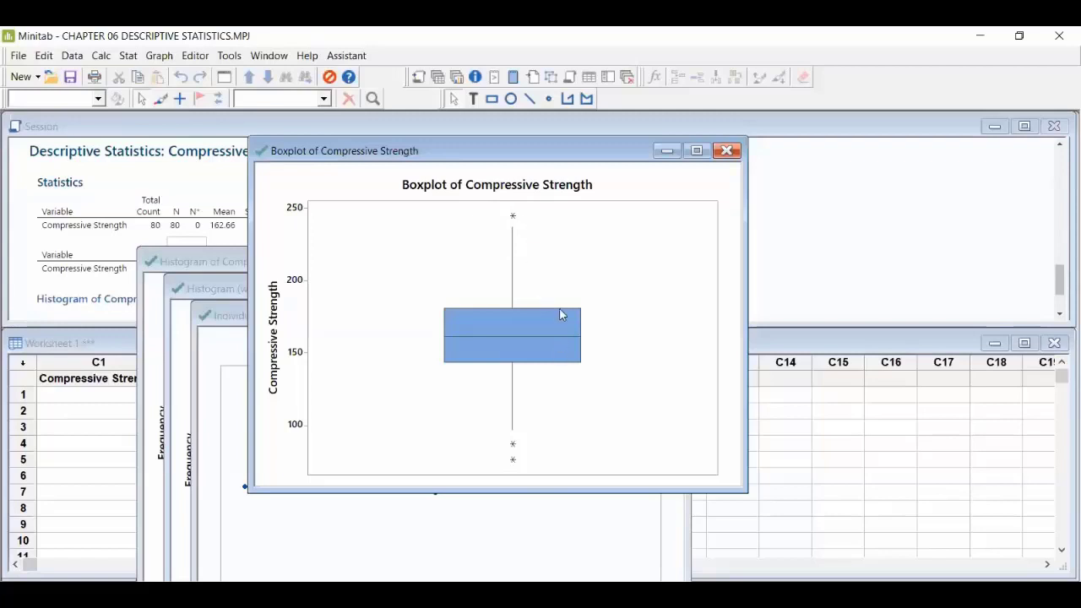
{"action": "mouse_move", "coordinate": [580, 331]}
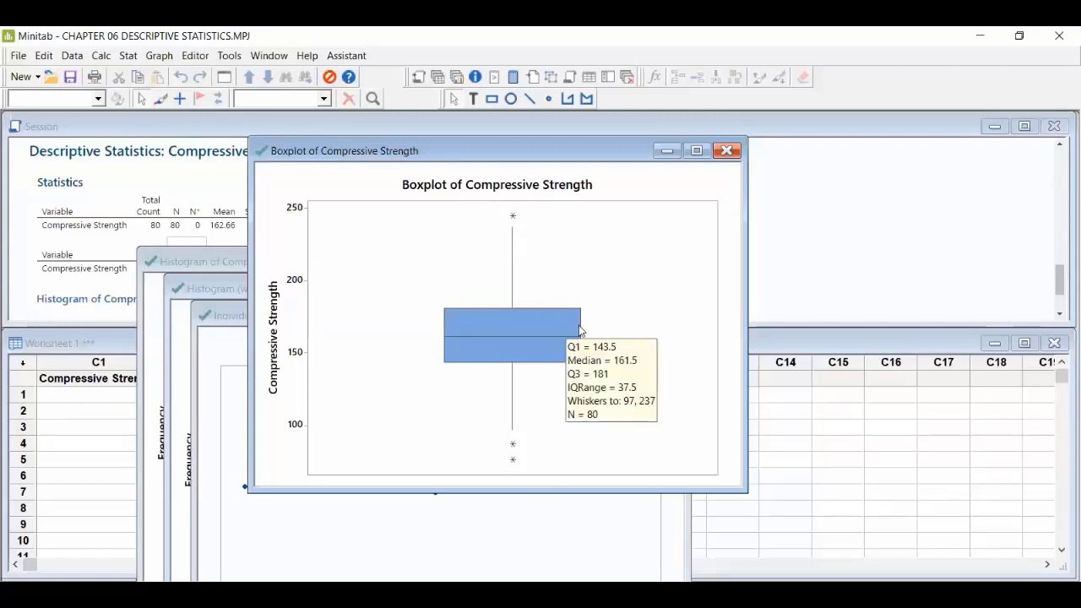